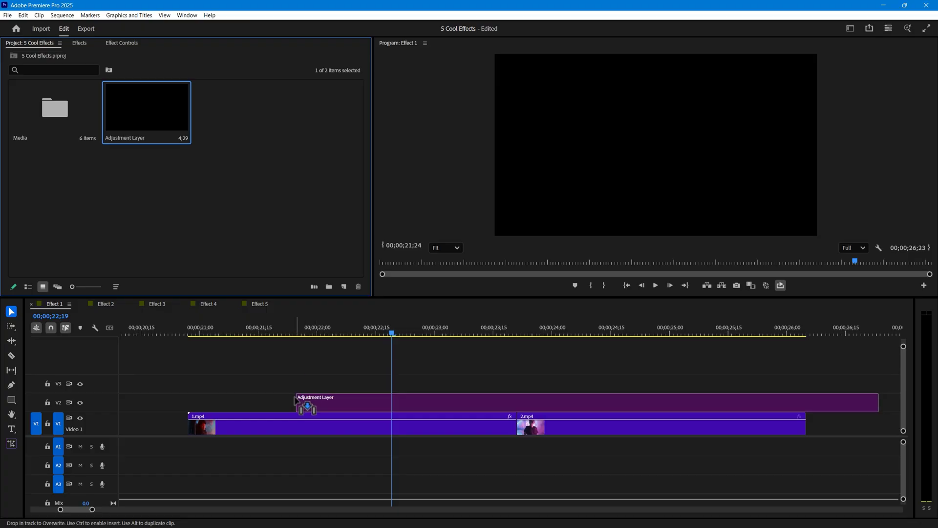
Step: Apply the Invert video effect to the adjustment layer on track V2 of the Effect 1 sequence
{"action": "left_click", "coordinate": [79, 43]}
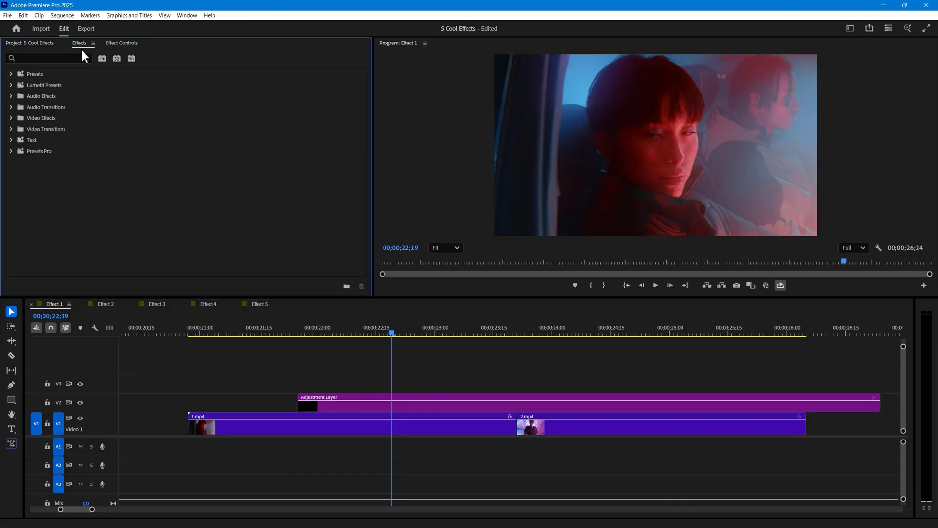
{"action": "left_click", "coordinate": [78, 57]}
{"action": "type", "text": "invert"}
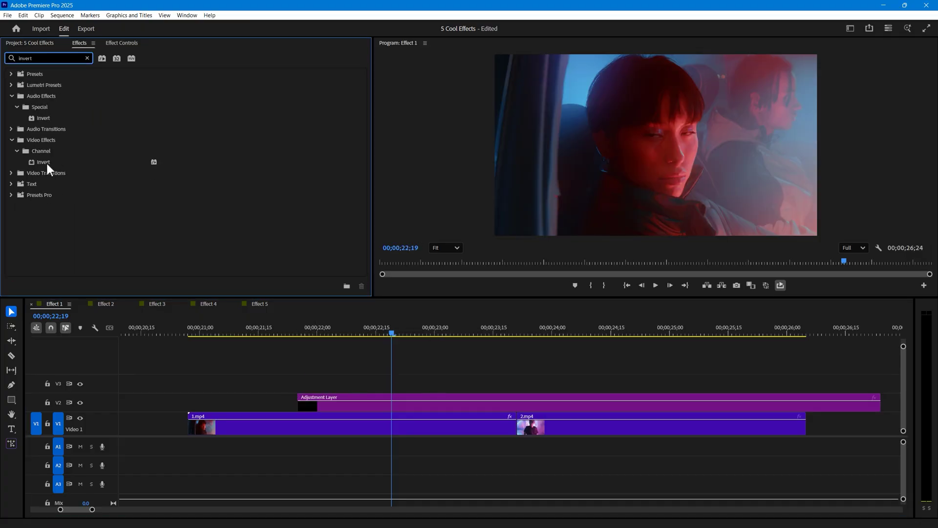
{"action": "left_click_drag", "start_coordinate": [46, 165], "coordinate": [503, 402]}
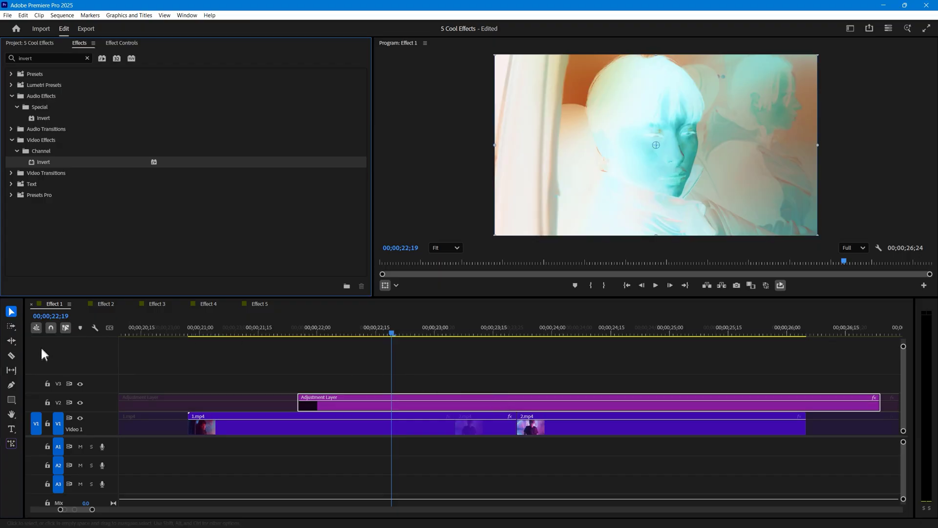
Step: Cut the adjustment layer into eight one-frame pieces around the cut between 1.mp4 and 2.mp4, from 23;17 to 23;25
{"action": "key", "text": "="}
{"action": "left_click", "coordinate": [449, 395]}
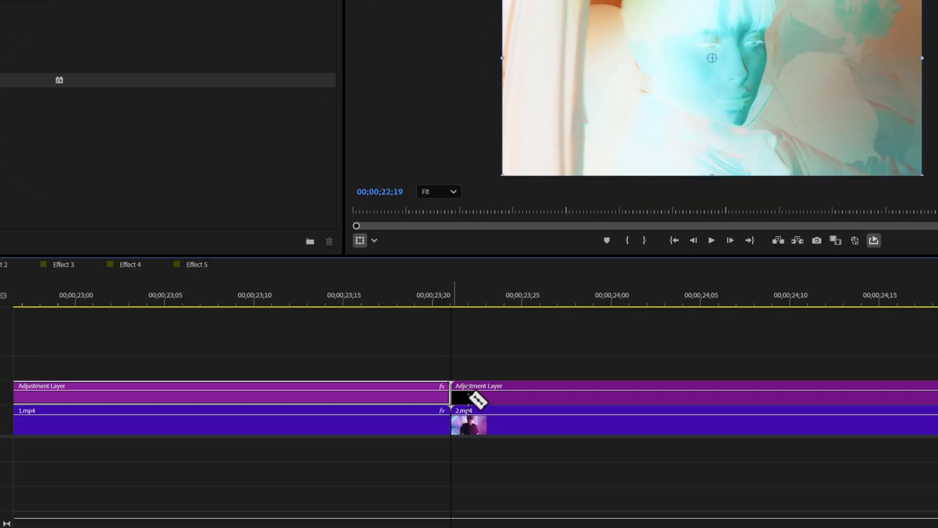
{"action": "left_click", "coordinate": [487, 396]}
{"action": "left_click", "coordinate": [504, 396]}
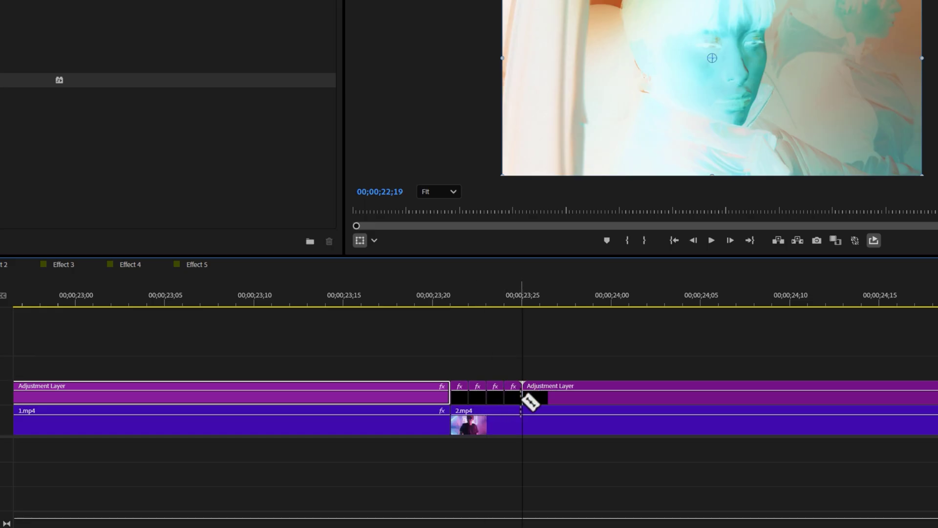
{"action": "left_click", "coordinate": [522, 396]}
{"action": "left_click", "coordinate": [432, 396]}
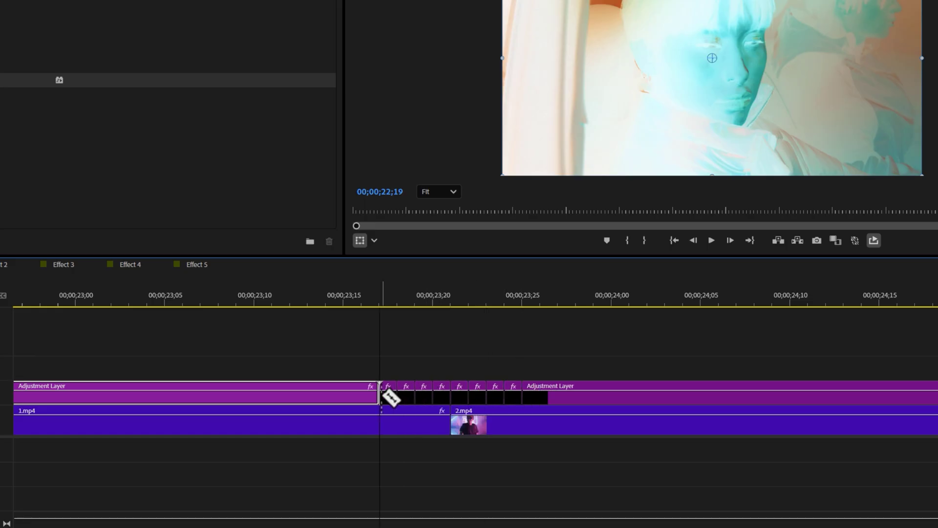
Step: Delete the long adjustment layer portions before and after the one-frame pieces
{"action": "key", "text": "v"}
{"action": "key", "text": "Delete"}
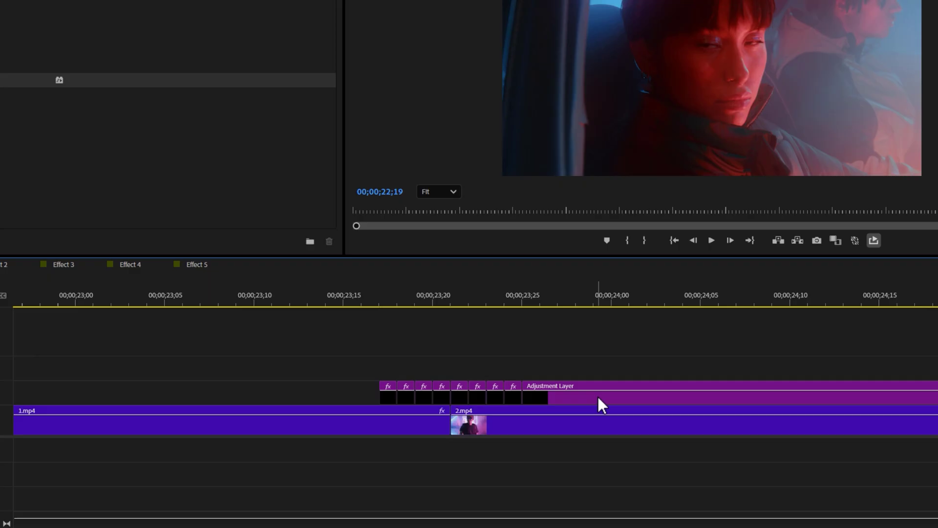
{"action": "left_click", "coordinate": [597, 395]}
{"action": "key", "text": "Delete"}
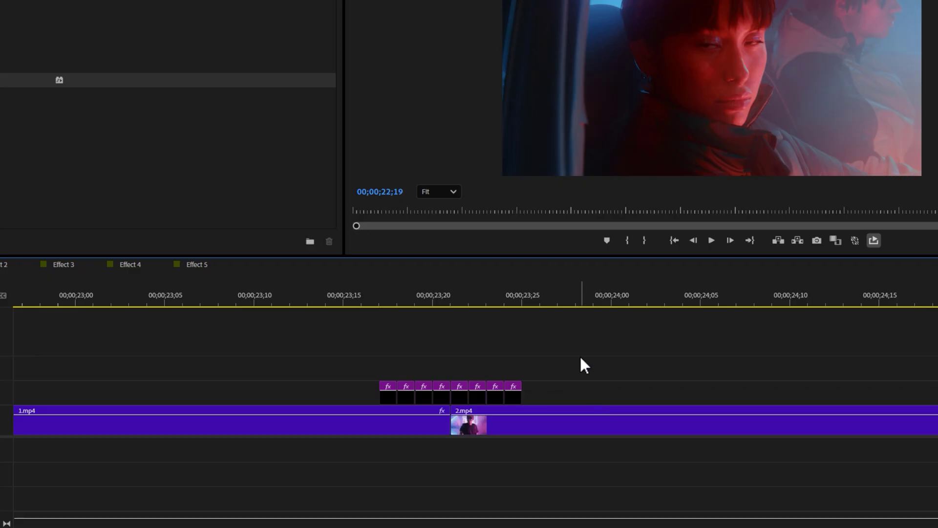
Step: Remove every second one-frame adjustment layer piece, beginning with the second one
{"action": "left_click", "coordinate": [380, 303]}
{"action": "left_click", "coordinate": [408, 396]}
{"action": "key", "text": "Delete"}
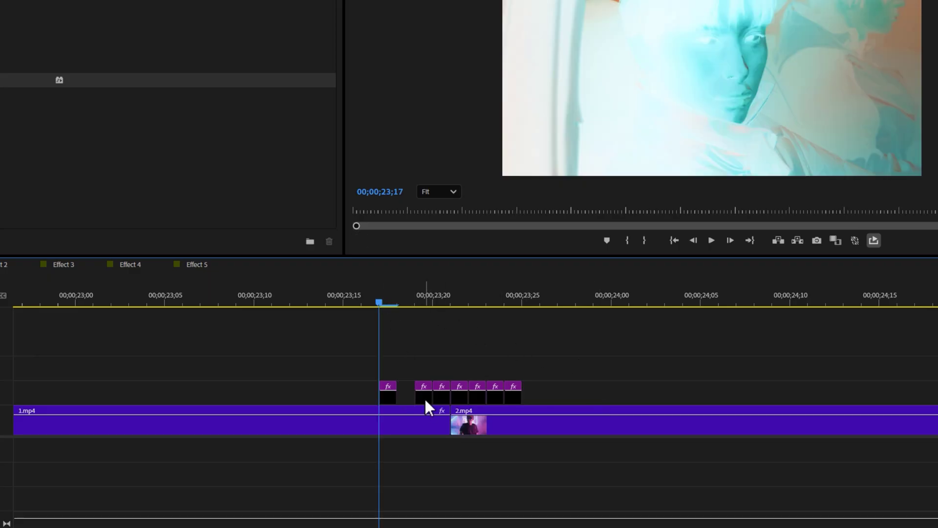
{"action": "left_click", "coordinate": [444, 399]}
{"action": "key", "text": "Delete"}
{"action": "left_click", "coordinate": [479, 399]}
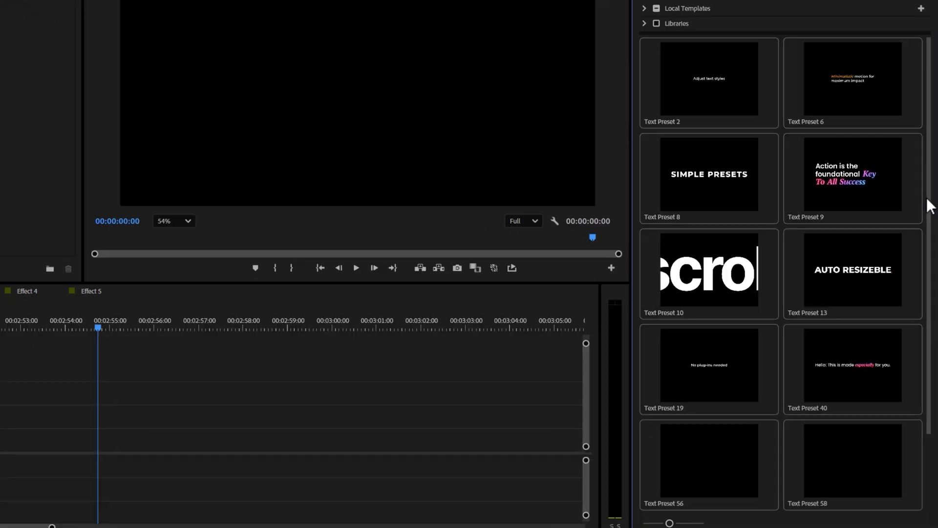
Step: Add the Text Preset 56 template to track V1 of the Effect 2 sequence and play it back
{"action": "scroll", "coordinate": [928, 273], "scroll_direction": "down", "scroll_amount": 3}
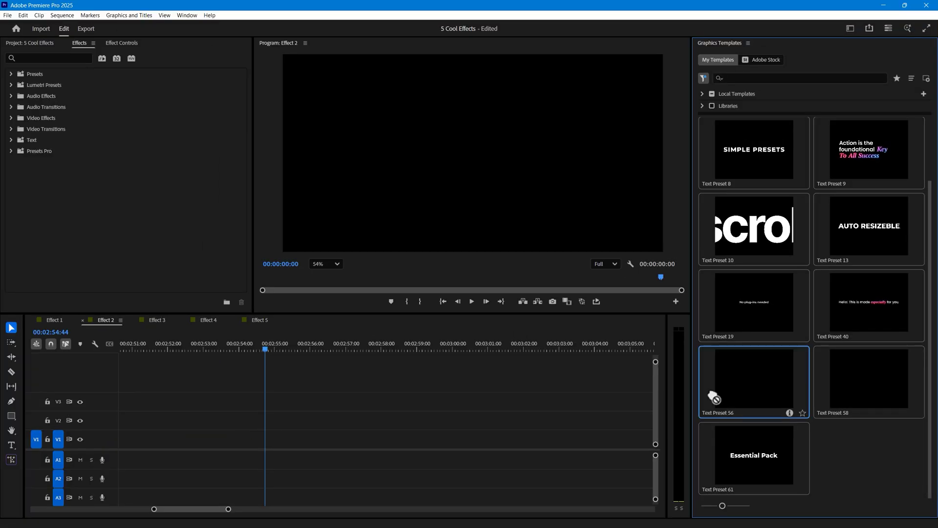
{"action": "left_click_drag", "start_coordinate": [662, 368], "coordinate": [28, 447]}
{"action": "left_click_drag", "start_coordinate": [205, 442], "coordinate": [206, 441]}
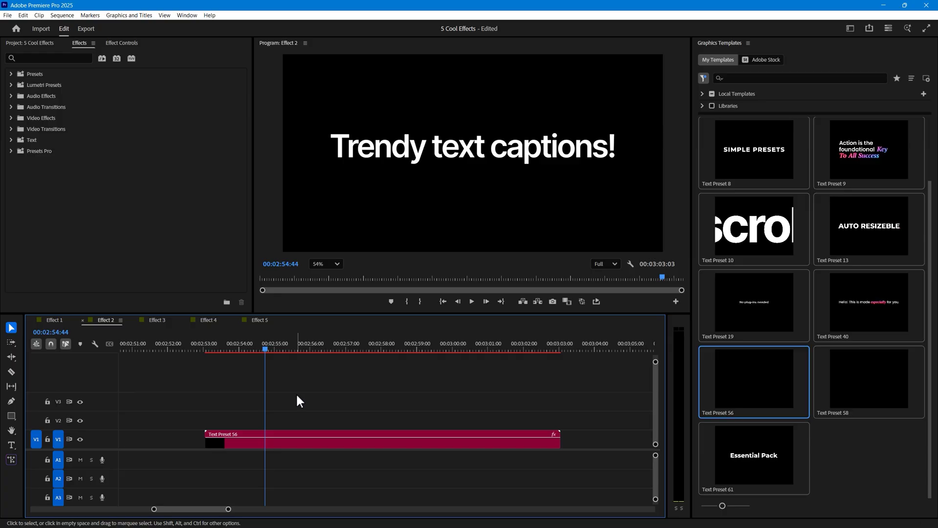
{"action": "left_click", "coordinate": [186, 345]}
{"action": "key", "text": "space"}
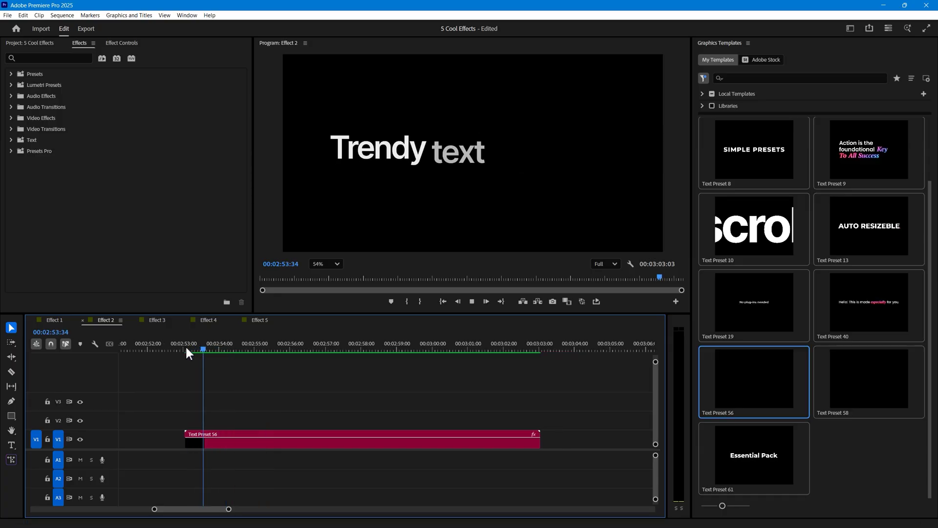
{"action": "key", "text": "space"}
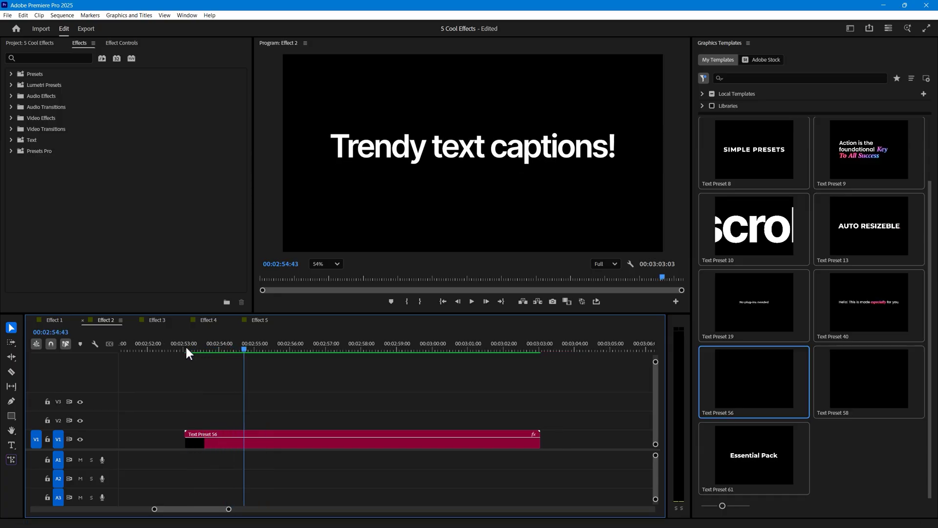
Step: Open the Text Preset 56 clip's properties and expand its text controllers
{"action": "double_click", "coordinate": [286, 441]}
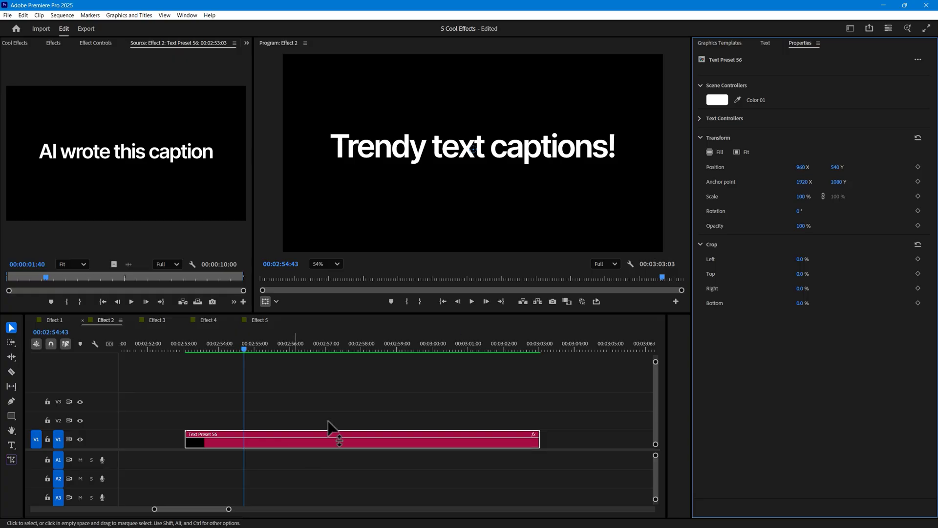
{"action": "left_click", "coordinate": [700, 118]}
{"action": "left_click", "coordinate": [711, 136]}
{"action": "left_click", "coordinate": [786, 158]}
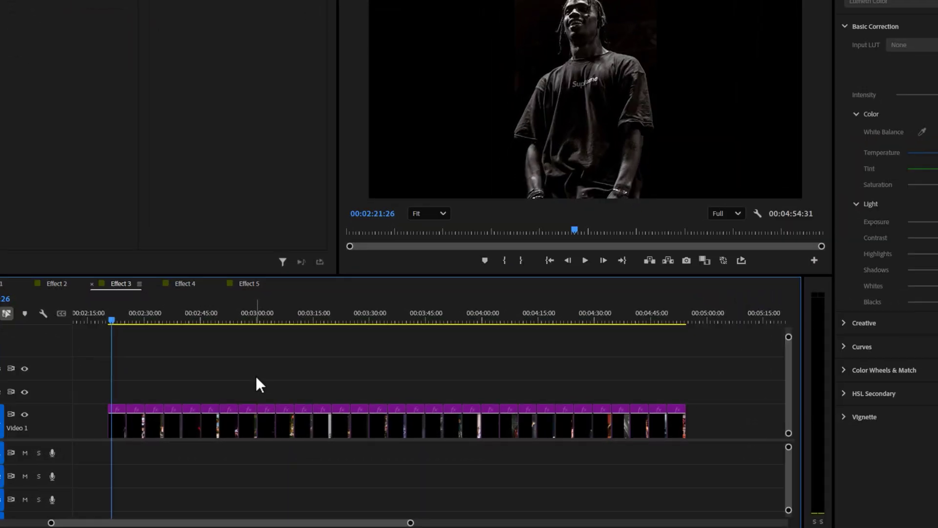
Step: Set the duration of all image clips in the Effect 3 sequence to 3 frames
{"action": "key", "text": "ctrl+a"}
{"action": "right_click", "coordinate": [193, 408]}
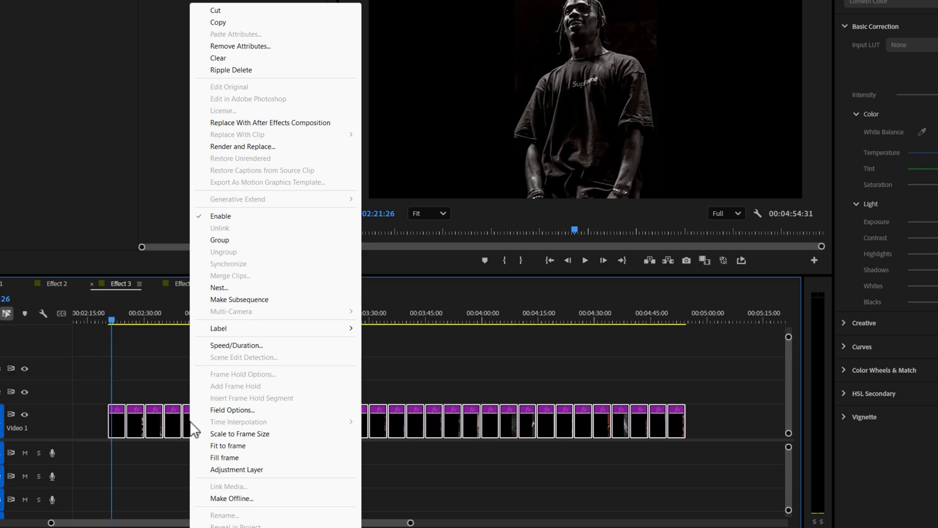
{"action": "left_click", "coordinate": [218, 345]}
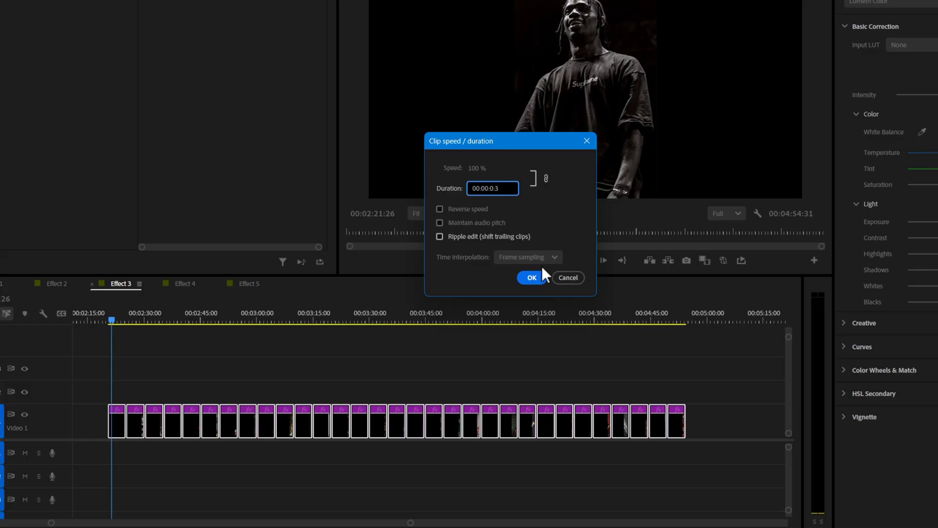
{"action": "left_click", "coordinate": [532, 277]}
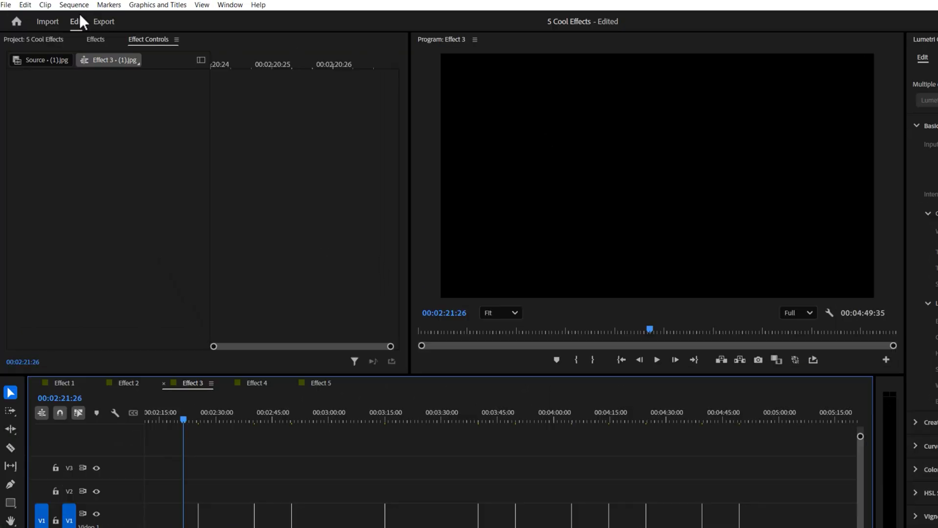
Step: Close the gaps between the shortened image clips in the Effect 3 sequence
{"action": "left_click", "coordinate": [74, 5]}
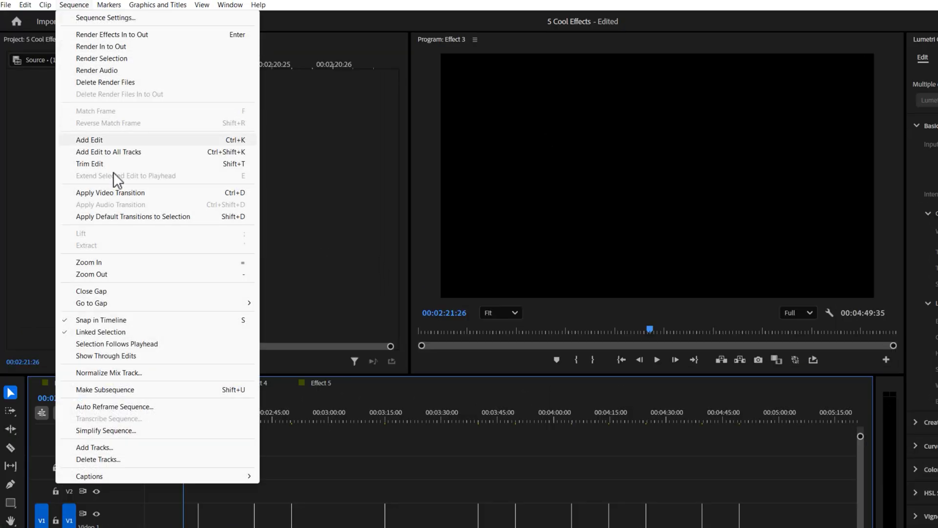
{"action": "left_click", "coordinate": [91, 291]}
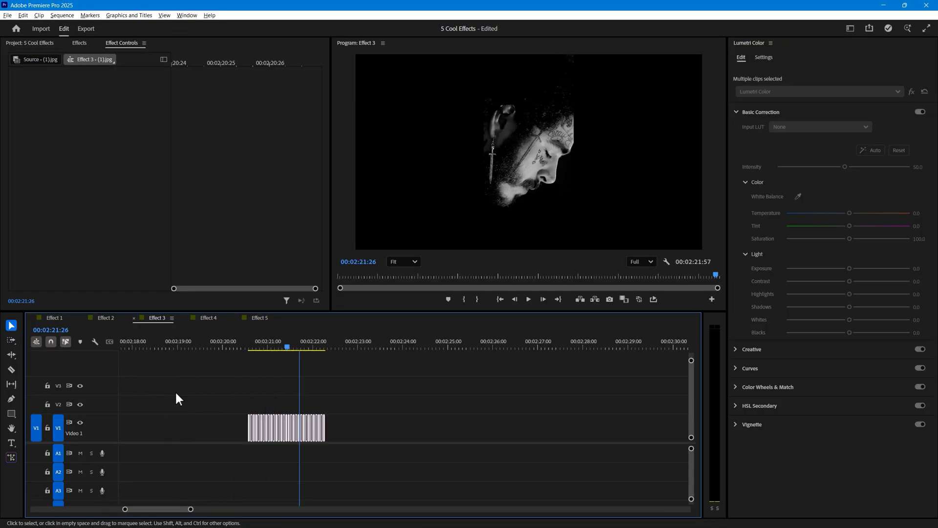
{"action": "key", "text": "equal"}
{"action": "key", "text": "equal"}
Step: Raise the exposure of the first image clip, (1).jpg, with Lumetri Color
{"action": "key", "text": "Home"}
{"action": "key", "text": "equal"}
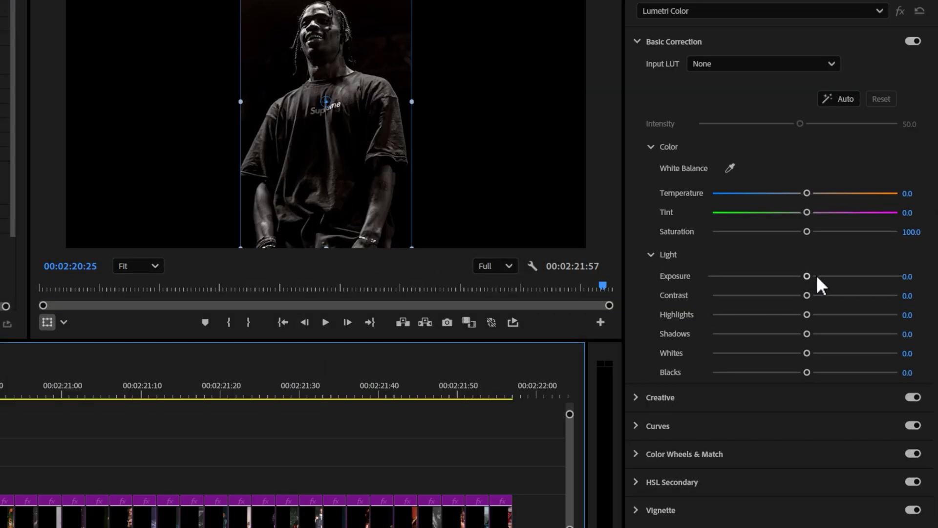
{"action": "left_click_drag", "start_coordinate": [855, 268], "coordinate": [908, 281]}
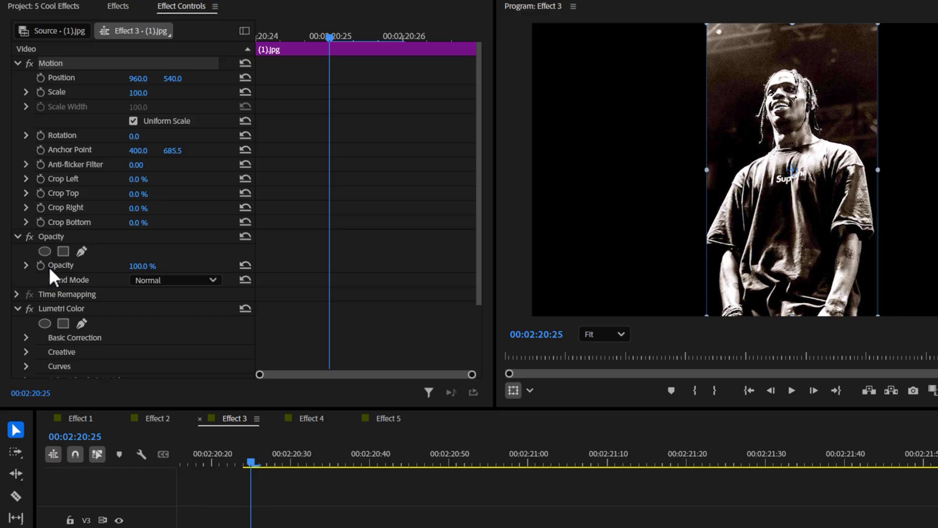
Step: Keyframe the first clip's opacity from 100% at its start to 0% at its end
{"action": "left_click", "coordinate": [42, 265]}
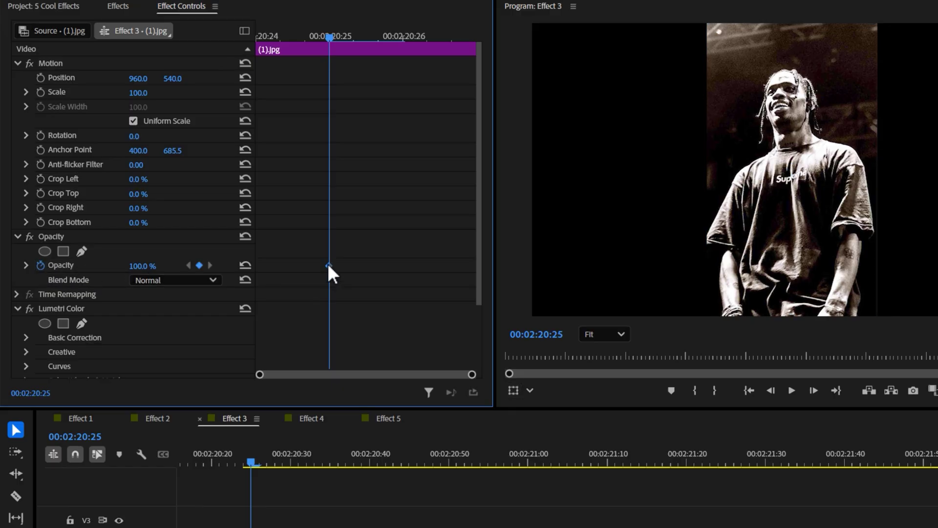
{"action": "left_click_drag", "start_coordinate": [329, 266], "coordinate": [266, 268]}
{"action": "left_click", "coordinate": [148, 265]}
{"action": "type", "text": "0"}
{"action": "key", "text": "Return"}
{"action": "left_click_drag", "start_coordinate": [330, 264], "coordinate": [475, 267]}
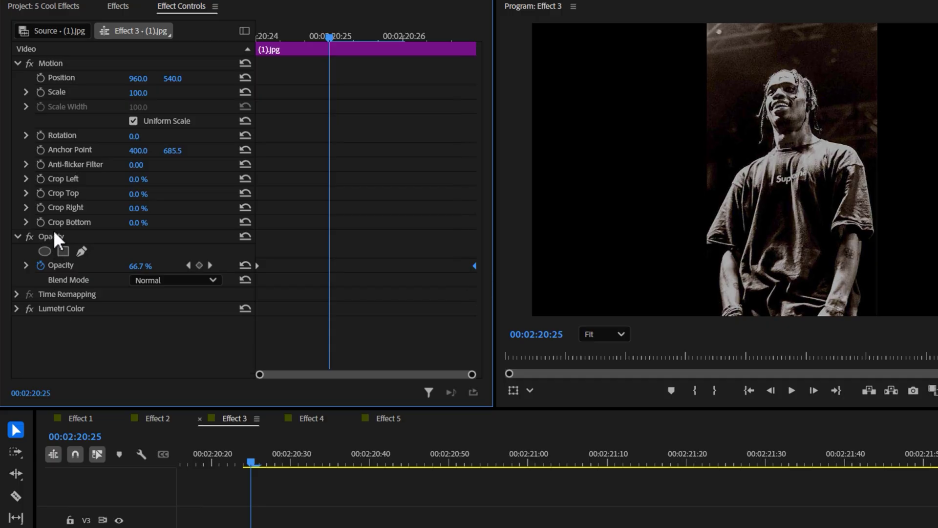
Step: Copy the first clip's Opacity and Lumetri Color effects onto all the other image clips and play the sequence
{"action": "right_click", "coordinate": [94, 237]}
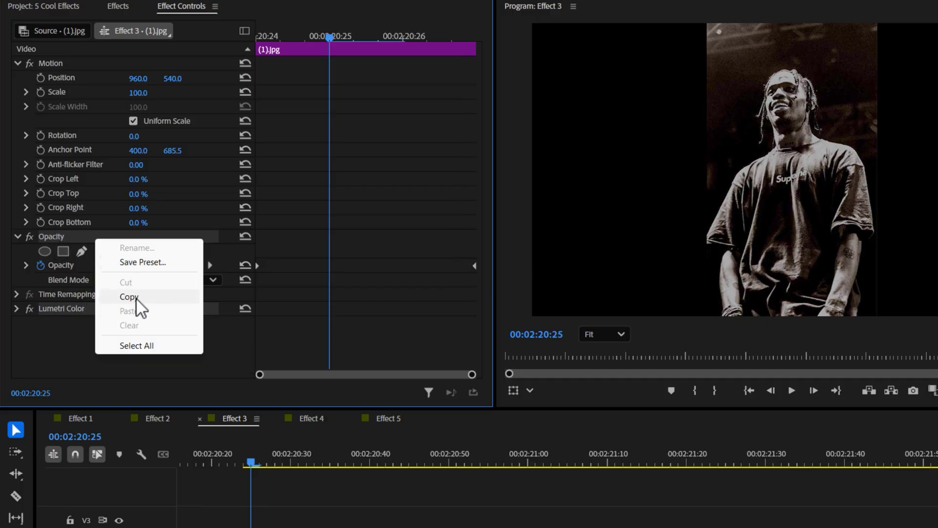
{"action": "left_click", "coordinate": [137, 297]}
{"action": "left_click_drag", "start_coordinate": [281, 527], "coordinate": [937, 527]}
{"action": "left_click_drag", "start_coordinate": [879, 400], "coordinate": [877, 398]}
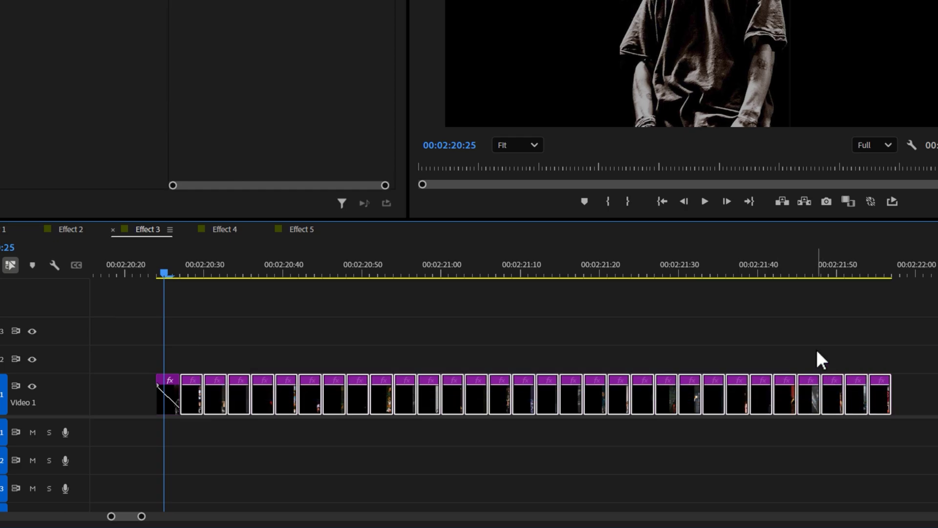
{"action": "key", "text": "ctrl+shift+v"}
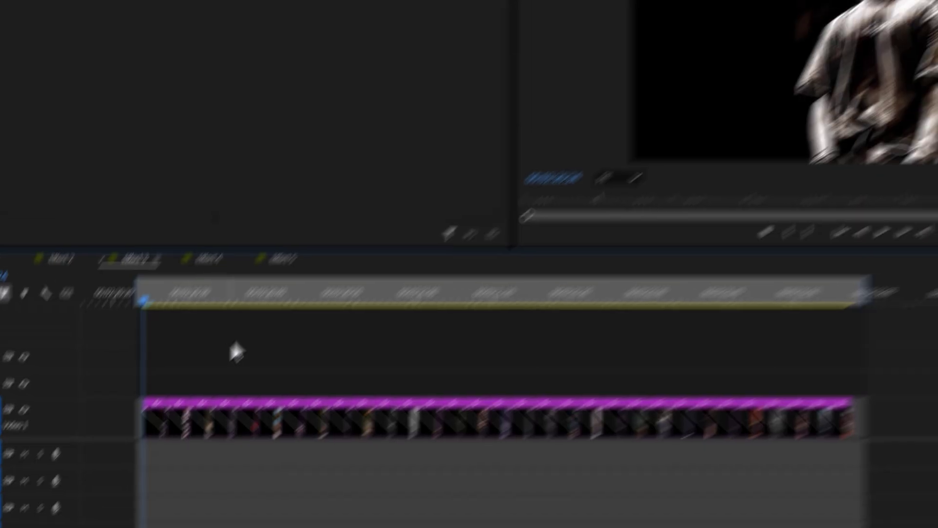
{"action": "key", "text": "space"}
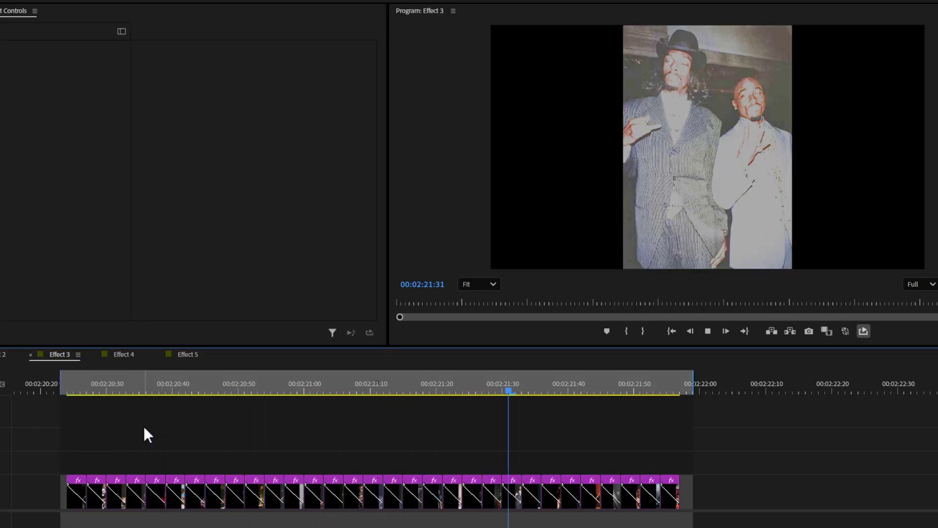
{"action": "key", "text": "space"}
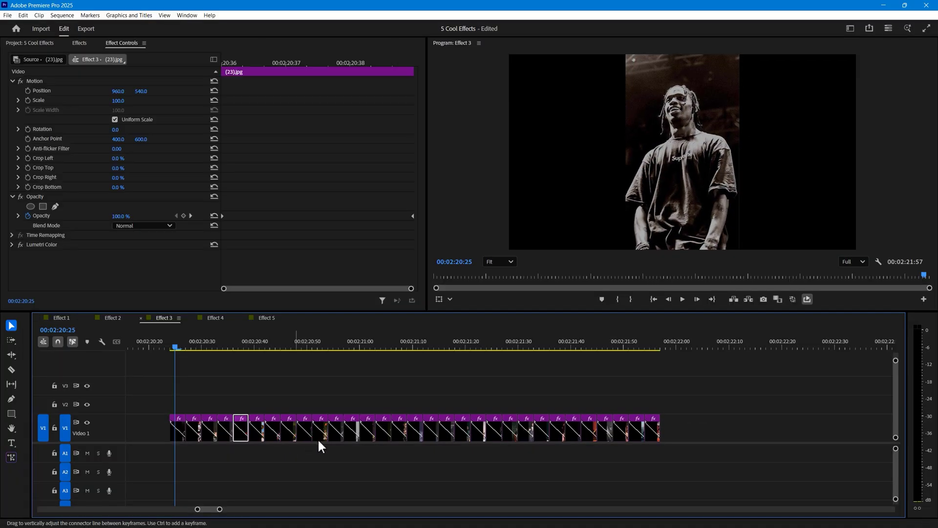
Step: Remove the Motion, Opacity, Time Remapping and Lumetri Color attributes from six image clips spread along the sequence
{"action": "left_click", "coordinate": [385, 433], "text": "shift"}
{"action": "left_click", "coordinate": [446, 432], "text": "shift"}
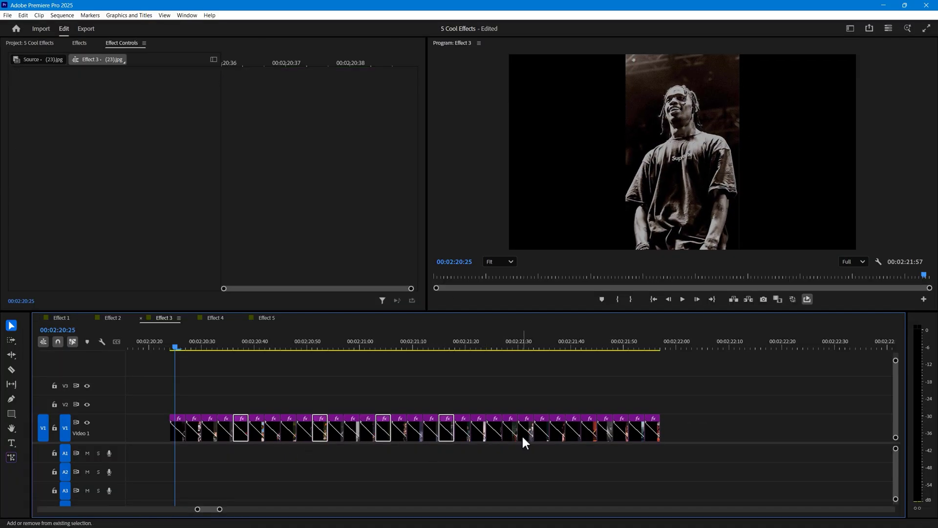
{"action": "left_click", "coordinate": [587, 435], "text": "shift"}
{"action": "right_click", "coordinate": [588, 435]}
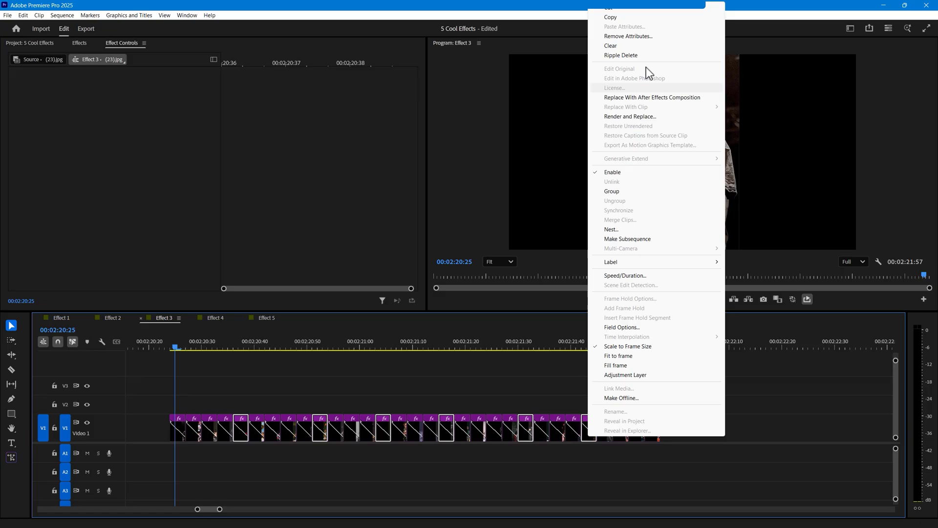
{"action": "left_click", "coordinate": [641, 36]}
{"action": "left_click", "coordinate": [506, 386]}
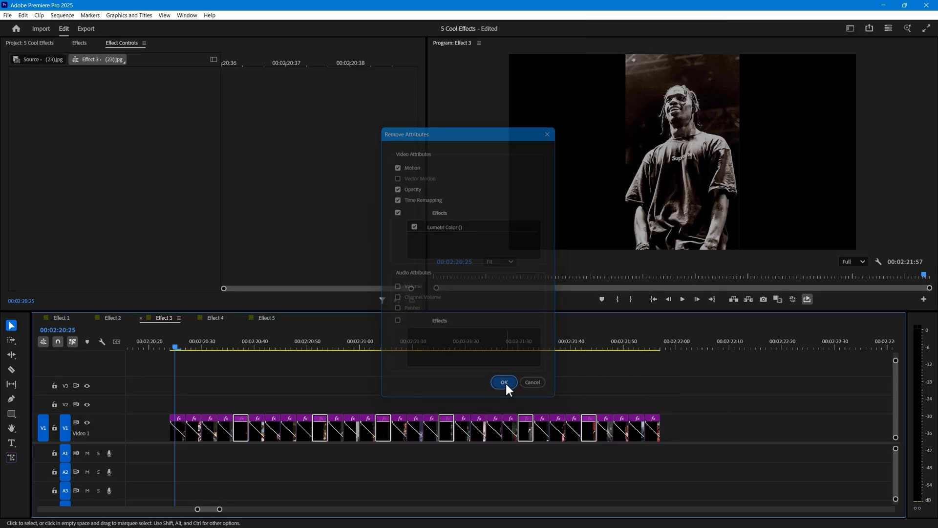
Step: Nest all image clips of the Effect 3 sequence into one sequence under the default name
{"action": "right_click", "coordinate": [243, 434]}
{"action": "left_click", "coordinate": [267, 227]}
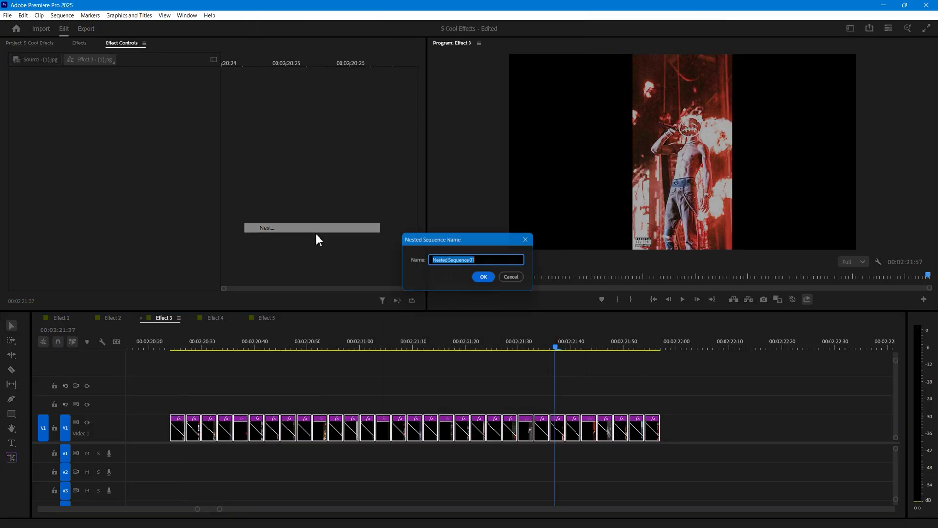
{"action": "left_click", "coordinate": [482, 275]}
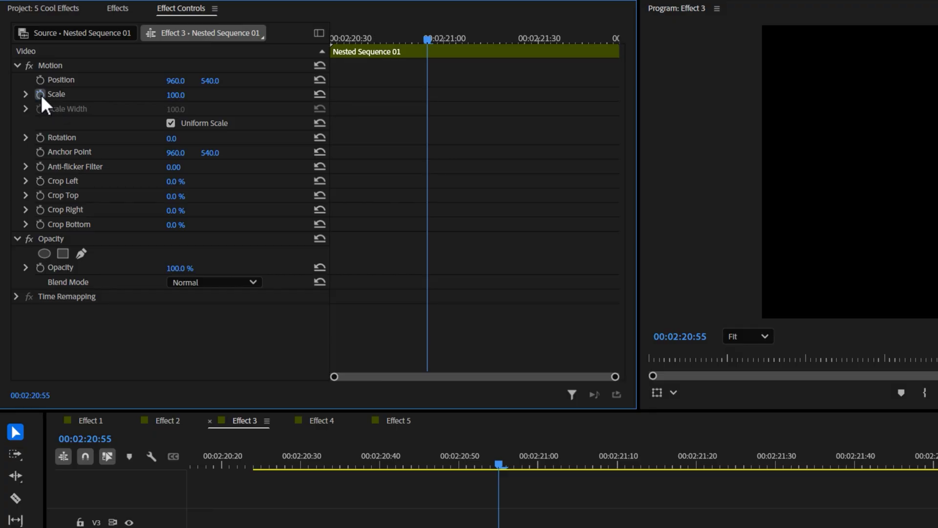
Step: Animate the nested sequence's scale with keyframes from 100 to 115
{"action": "left_click", "coordinate": [40, 94]}
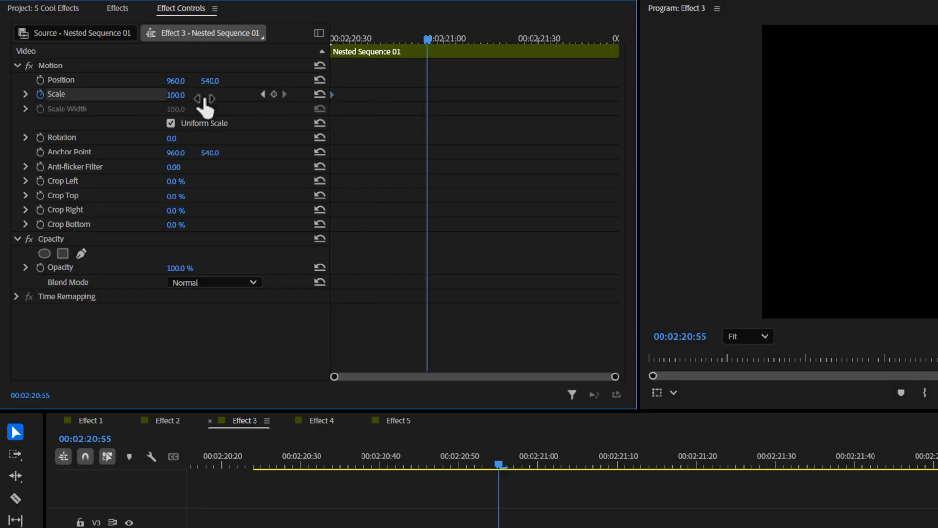
{"action": "type", "text": "115"}
{"action": "key", "text": "Return"}
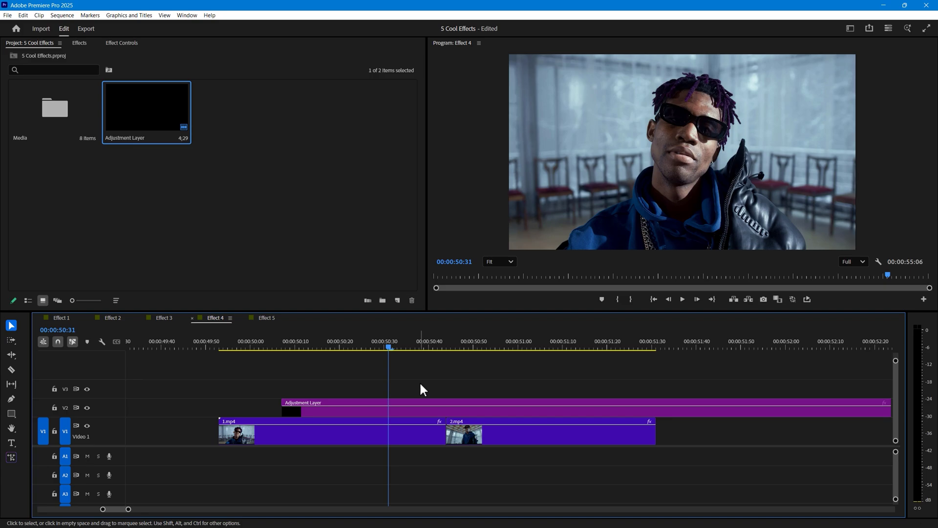
Step: In the Effect 4 sequence, split the adjustment layer 15 frames after the cut between 1.mp4 and 2.mp4
{"action": "left_click_drag", "start_coordinate": [437, 346], "coordinate": [446, 345]}
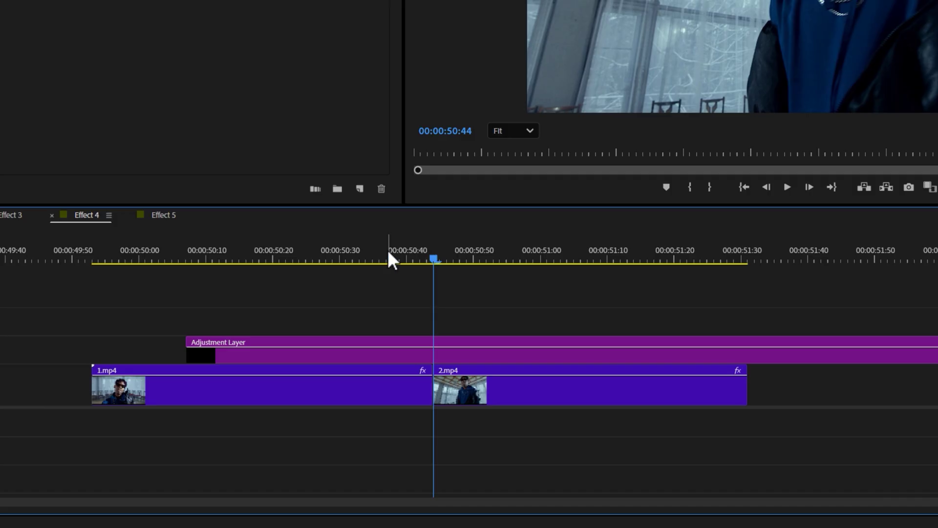
{"action": "key", "text": "shift+Right"}
{"action": "key", "text": "shift+Right"}
{"action": "key", "text": "shift+Right"}
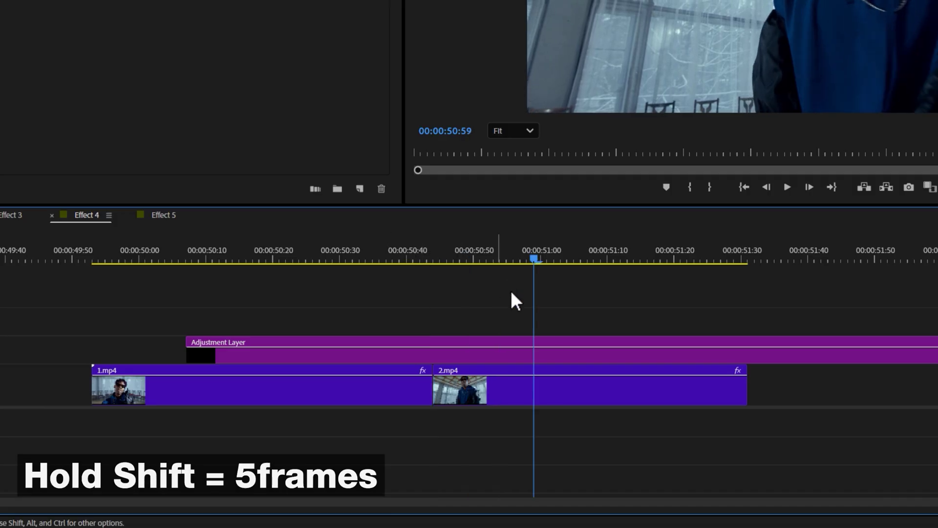
{"action": "key", "text": "ctrl+k"}
Step: Split the adjustment layer 15 frames before the cut between the clips and delete its two outer parts
{"action": "key", "text": "shift+Left"}
{"action": "key", "text": "shift+Left"}
{"action": "key", "text": "shift+Left"}
{"action": "key", "text": "shift+Left"}
{"action": "key", "text": "shift+Left"}
{"action": "key", "text": "shift+Left"}
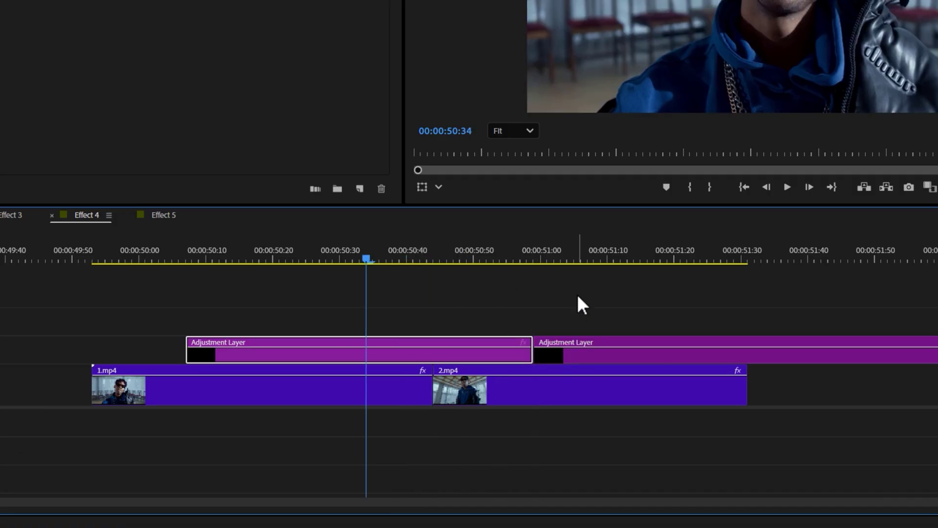
{"action": "key", "text": "ctrl+k"}
{"action": "key", "text": "Delete"}
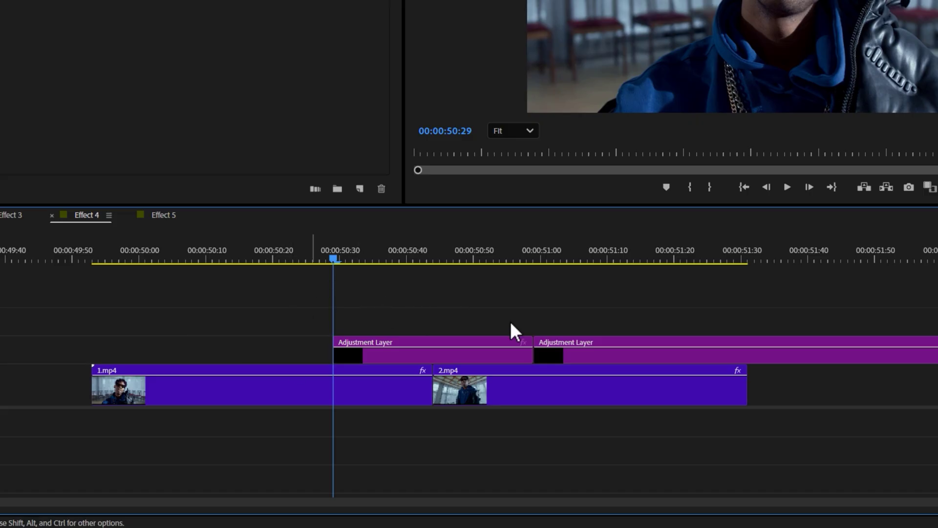
{"action": "left_click", "coordinate": [547, 342]}
{"action": "key", "text": "Delete"}
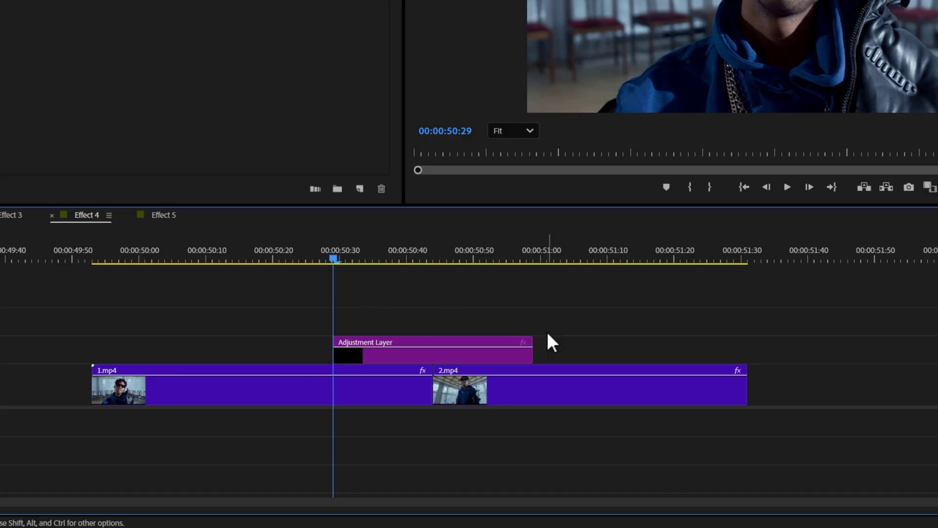
Step: Apply the Flash 01 preset from the WAHLA VFX sample pack to the adjustment layer and play the transition
{"action": "left_click", "coordinate": [518, 354]}
{"action": "left_click_drag", "start_coordinate": [63, 100], "coordinate": [117, 114]}
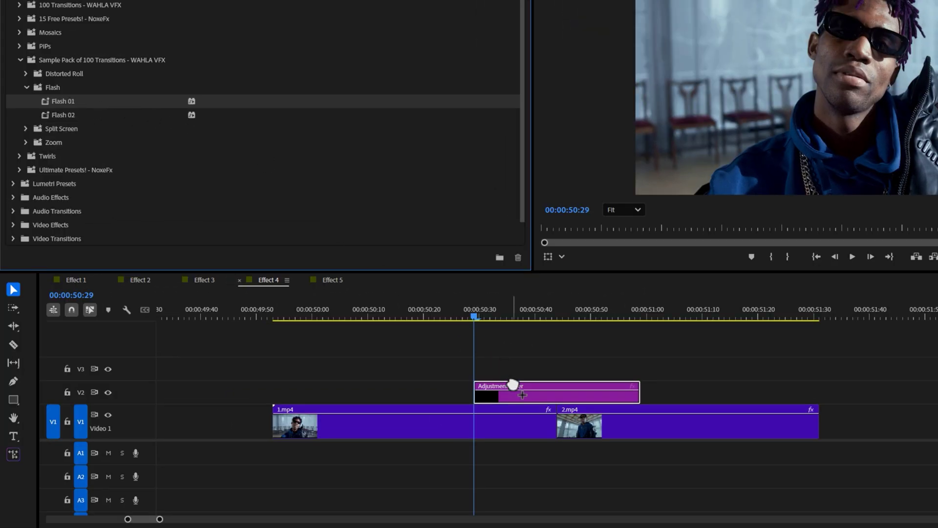
{"action": "left_click_drag", "start_coordinate": [513, 385], "coordinate": [513, 383]}
{"action": "left_click_drag", "start_coordinate": [470, 313], "coordinate": [429, 312]}
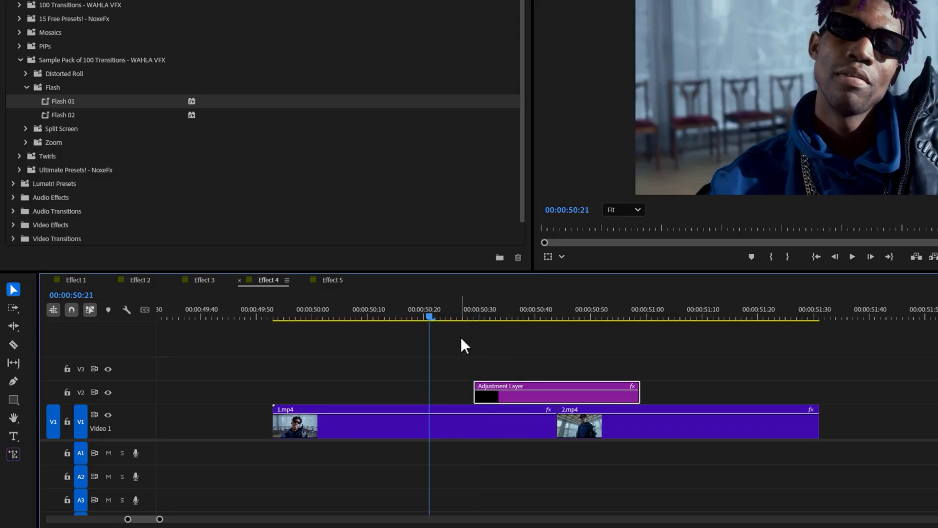
{"action": "key", "text": "space"}
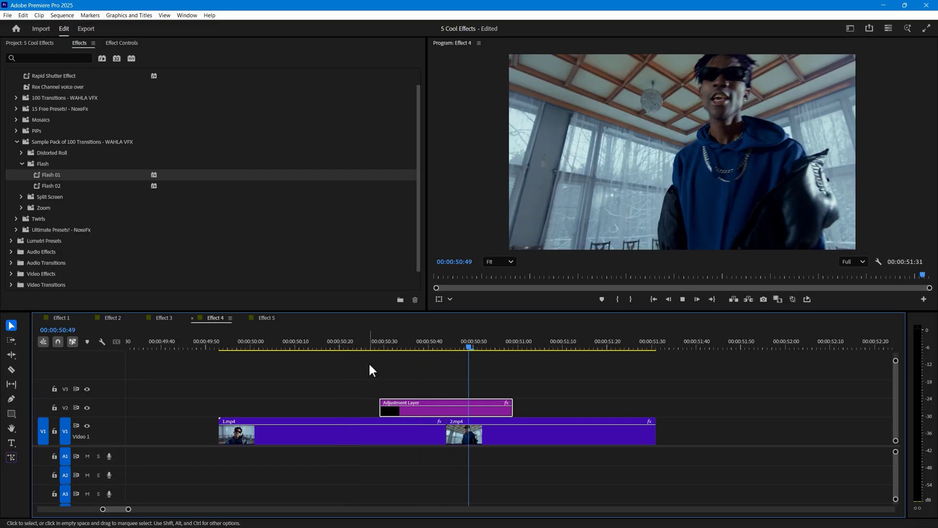
{"action": "left_click", "coordinate": [368, 348]}
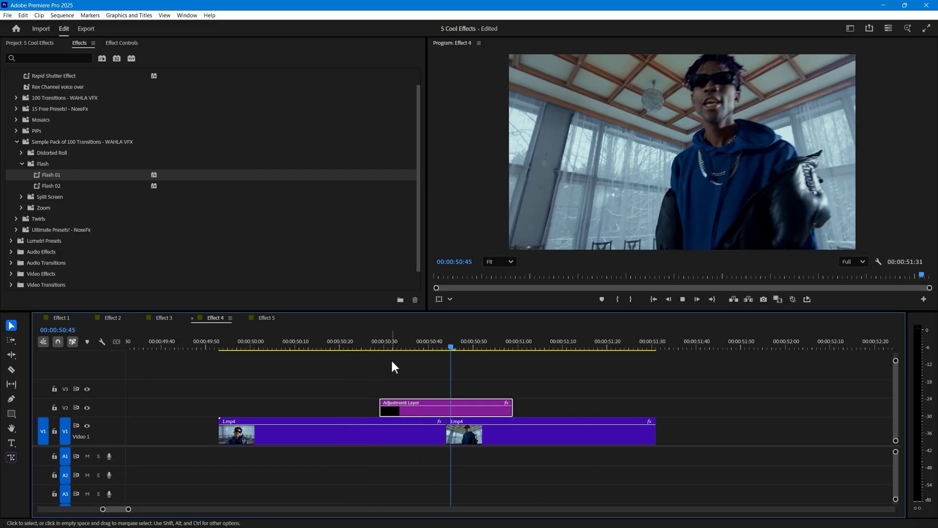
{"action": "key", "text": "space"}
Step: Apply the Right Roll preset to the adjustment layer in place of the Flash 01 effects and play the transition
{"action": "key", "text": "shift+5"}
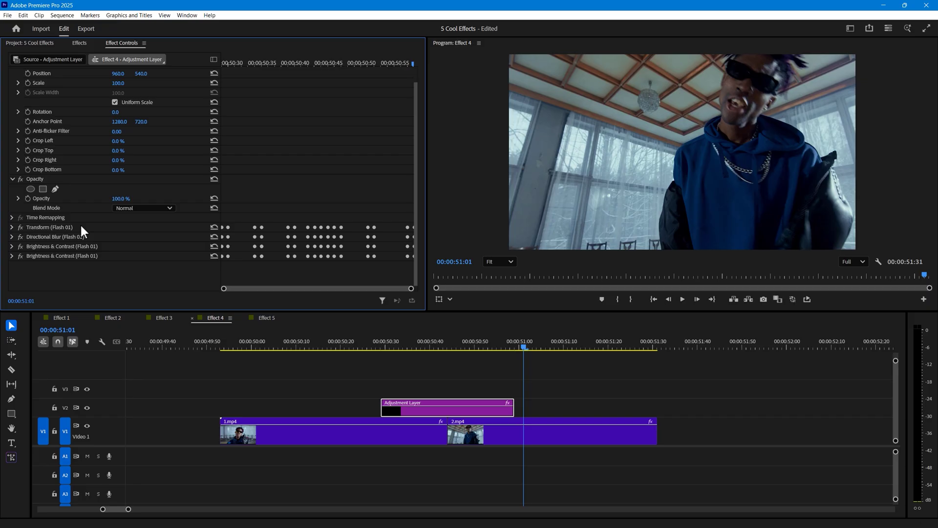
{"action": "key", "text": "shift+7"}
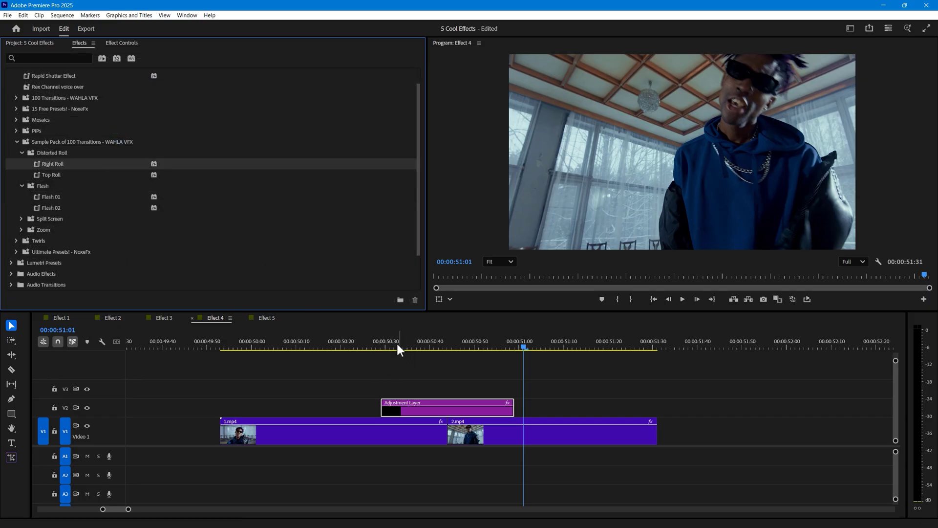
{"action": "left_click", "coordinate": [365, 342]}
{"action": "key", "text": "space"}
{"action": "left_click", "coordinate": [364, 341]}
{"action": "key", "text": "space"}
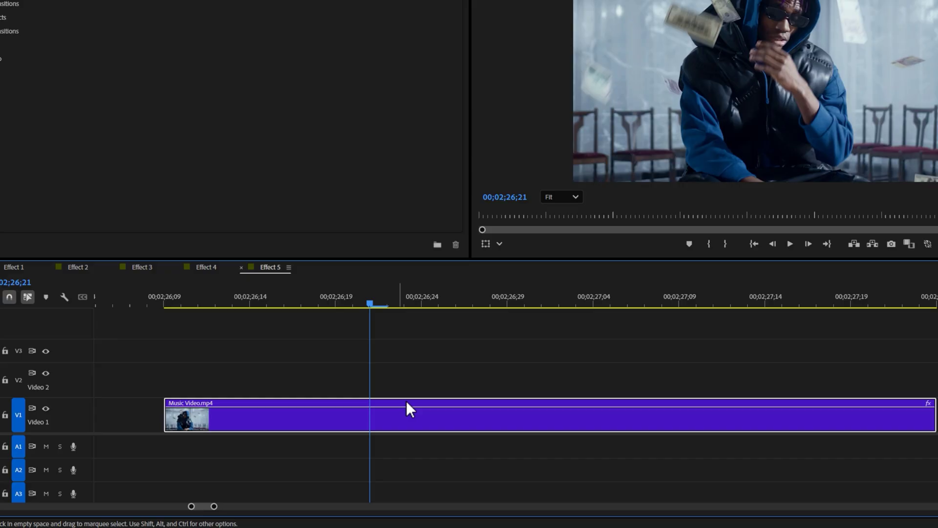
Step: In the Effect 5 sequence, duplicate the Music Video.mp4 clip onto Video 2 and hide the Video 1 track
{"action": "left_click_drag", "start_coordinate": [424, 402], "coordinate": [431, 393]}
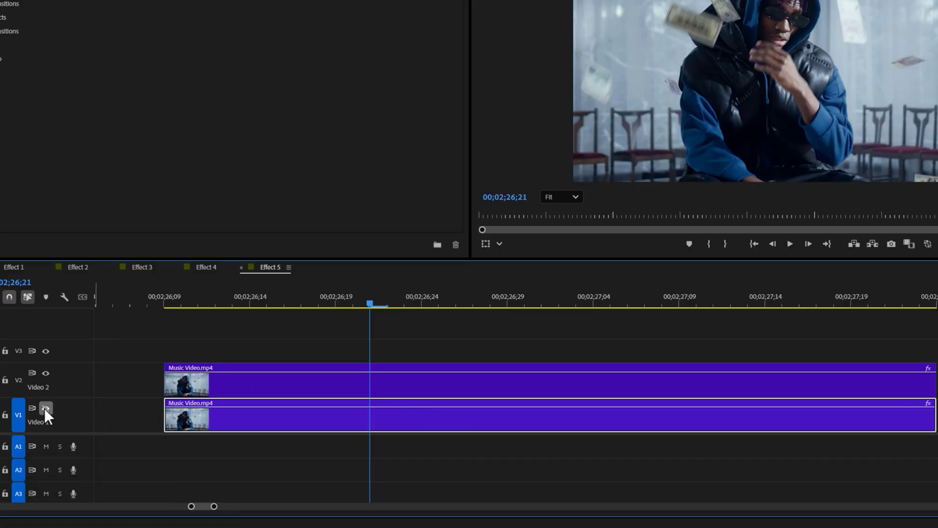
Step: Slice the middle part of the Video 2 clip into one-frame pieces with the Razor tool, starting at 00;02;26;23
{"action": "key", "text": "c"}
{"action": "left_click", "coordinate": [404, 384]}
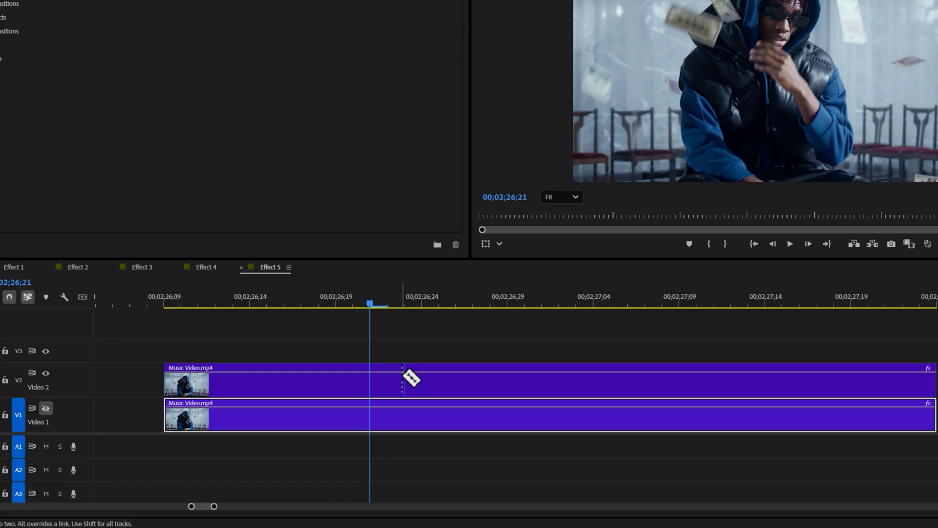
{"action": "left_click_drag", "start_coordinate": [423, 383], "coordinate": [726, 388]}
Step: Delete every second one-frame piece on Video 2 and play the sequence
{"action": "key", "text": "v"}
{"action": "left_click", "coordinate": [413, 384]}
{"action": "key", "text": "Delete"}
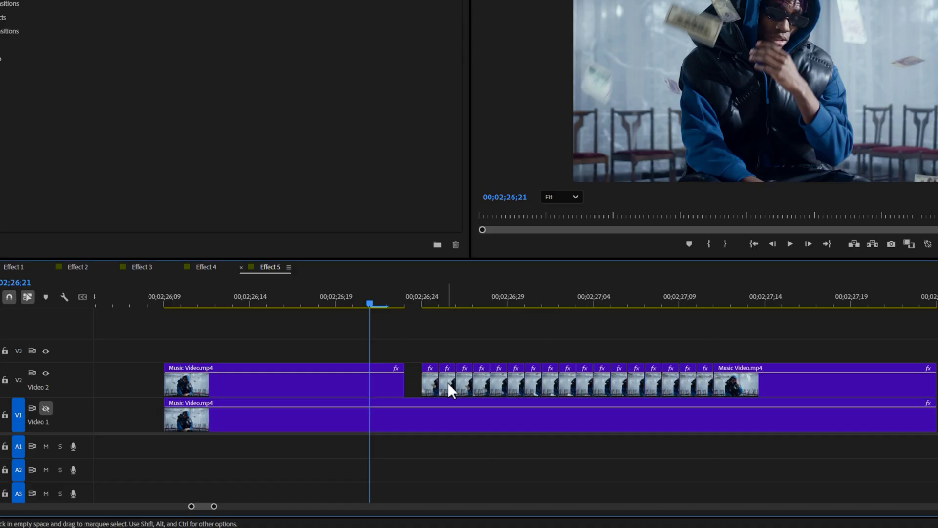
{"action": "left_click", "coordinate": [514, 384]}
{"action": "key", "text": "Delete"}
{"action": "left_click", "coordinate": [554, 386]}
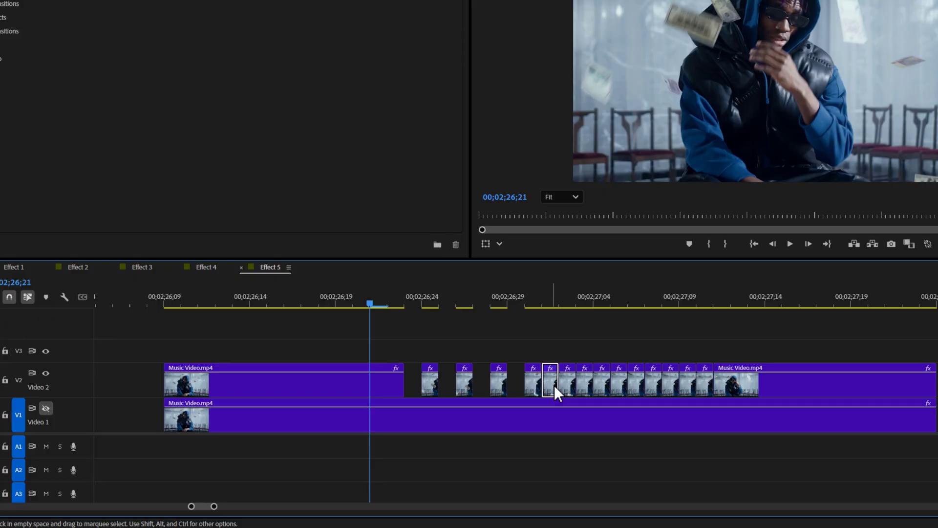
{"action": "left_click", "coordinate": [619, 386]}
{"action": "key", "text": "Delete"}
{"action": "left_click", "coordinate": [655, 383]}
{"action": "key", "text": "Delete"}
{"action": "left_click", "coordinate": [685, 386]}
{"action": "key", "text": "Delete"}
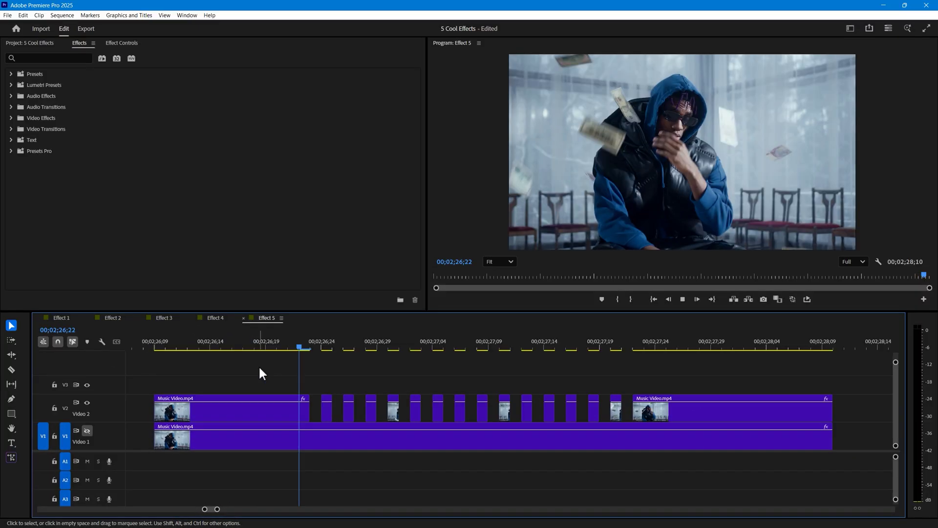
{"action": "key", "text": "space"}
{"action": "left_click", "coordinate": [244, 344]}
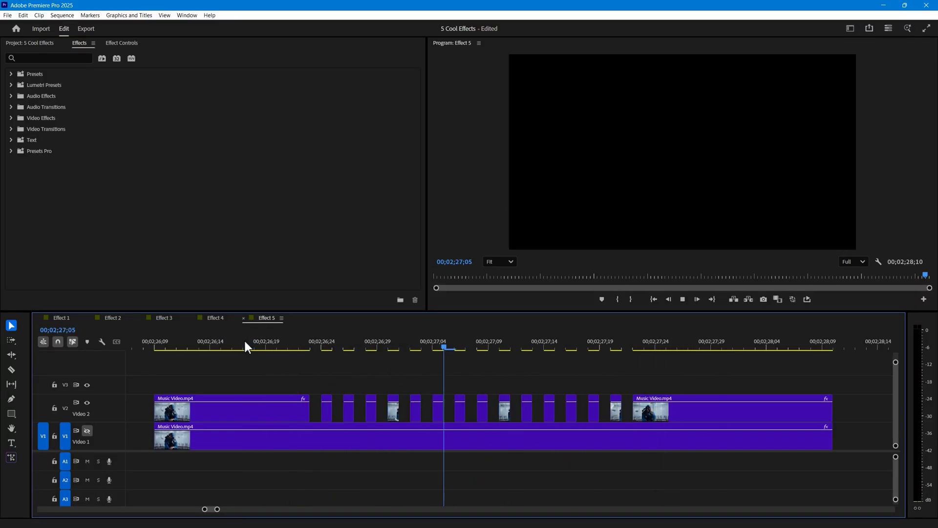
{"action": "key", "text": "space"}
Step: Make the Video 1 track visible again and increase the scale of its Music Video.mp4 clip
{"action": "left_click", "coordinate": [87, 431]}
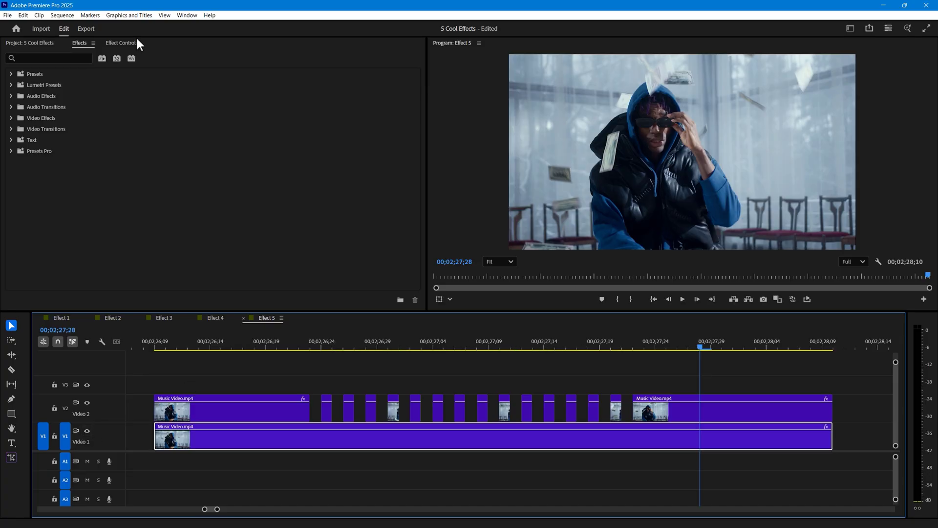
{"action": "left_click", "coordinate": [136, 43]}
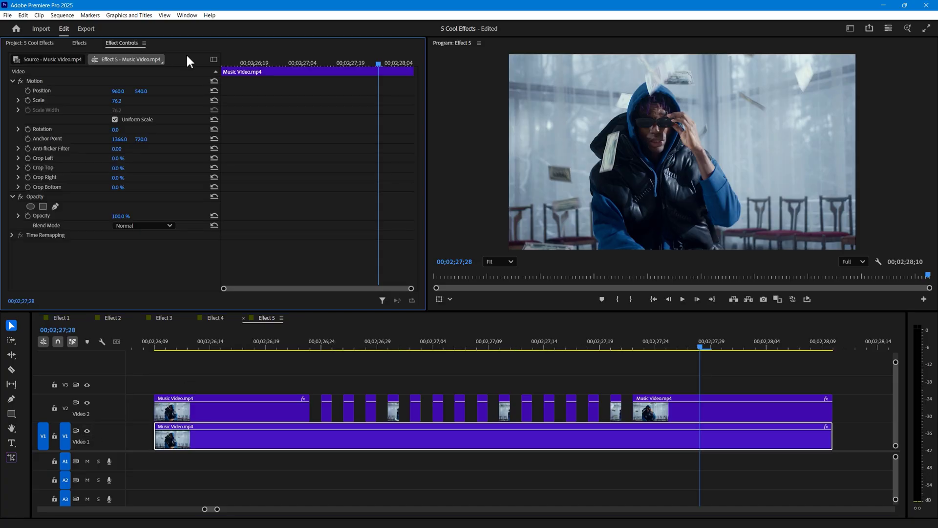
{"action": "left_click_drag", "start_coordinate": [116, 101], "coordinate": [136, 100]}
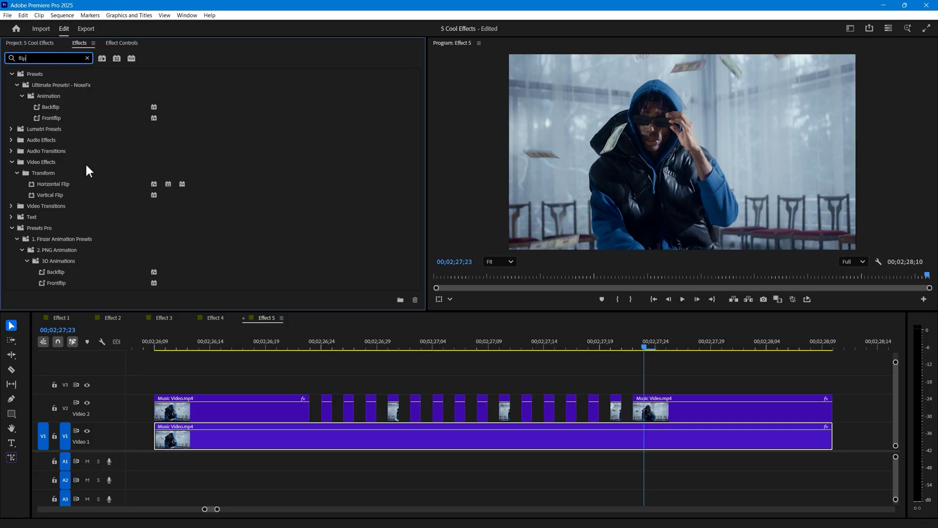
Step: Apply the Horizontal Flip effect to the Music Video.mp4 clip on Video 1 and play the sequence
{"action": "left_click", "coordinate": [76, 185]}
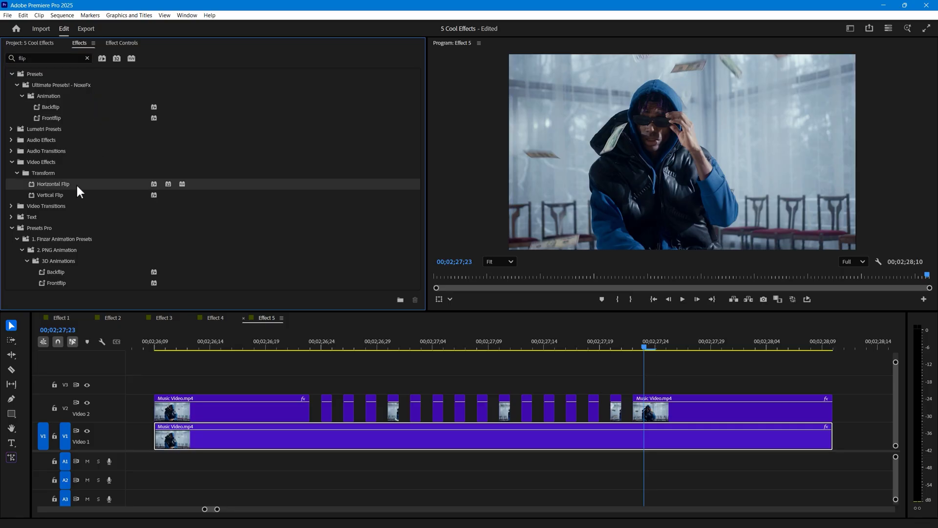
{"action": "left_click_drag", "start_coordinate": [282, 389], "coordinate": [274, 439]}
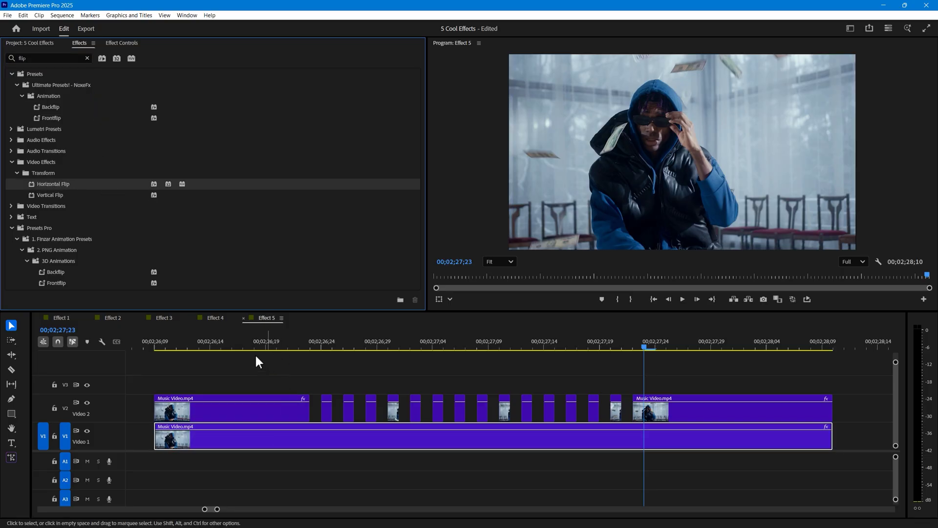
{"action": "left_click", "coordinate": [201, 343]}
{"action": "key", "text": "space"}
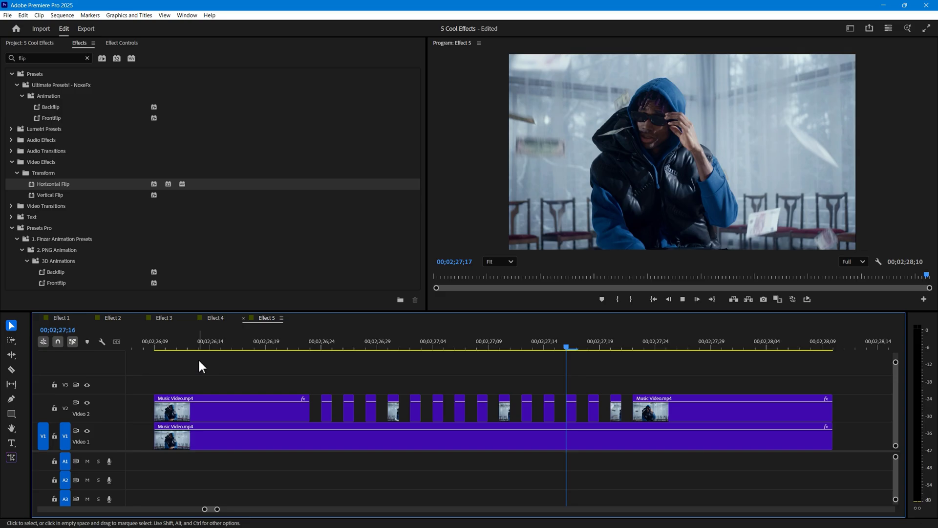